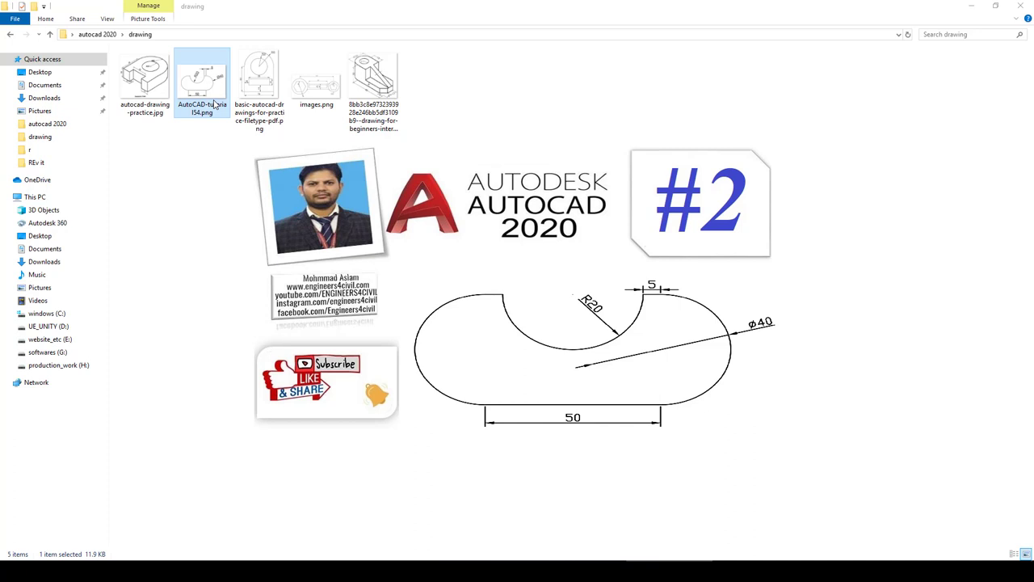
Open the tutorial54 reference image and turn off lineweight display so lines look thinner.
double_click(215, 105)
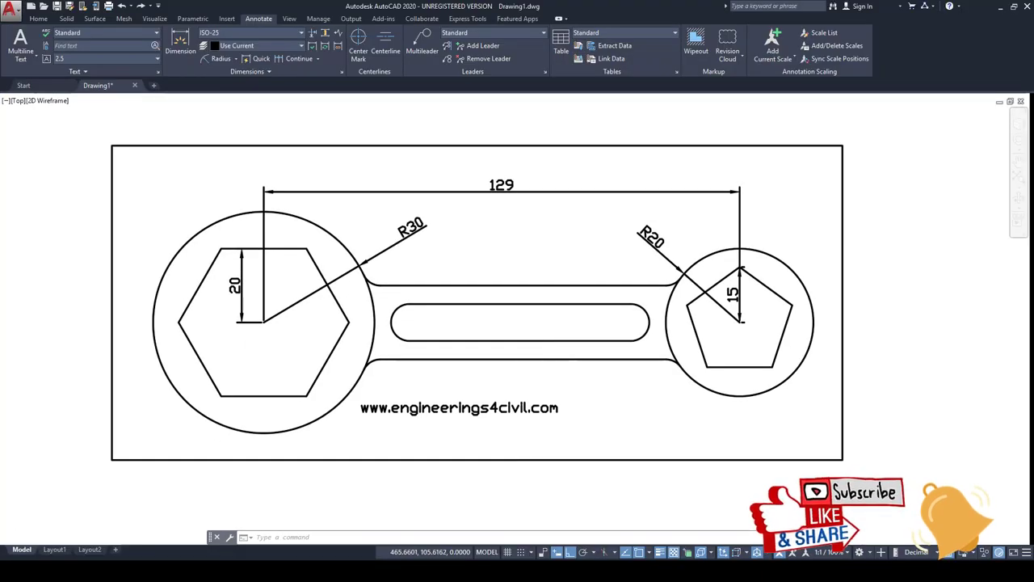
scroll(541, 353, "down", 5)
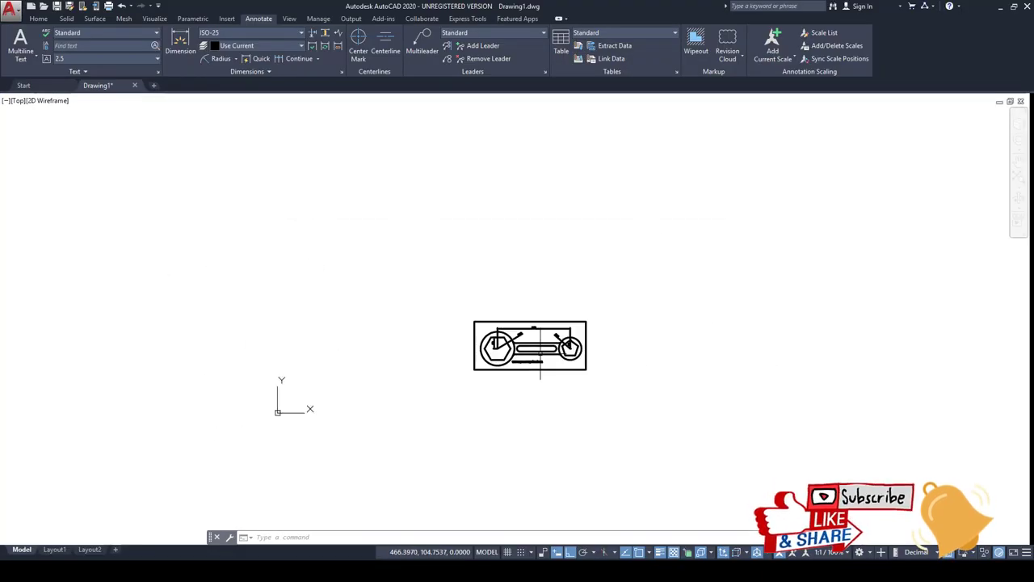
middle_click_drag(603, 370, 491, 349)
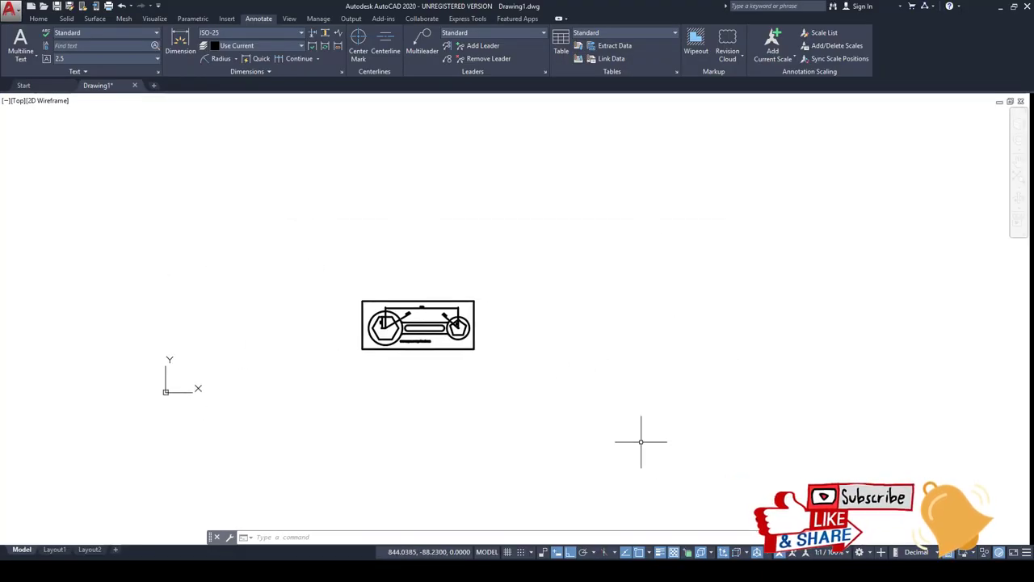
left_click(660, 552)
Move the wrench drawing up and off to the left to clear drawing space.
middle_click_drag(497, 391, 299, 266)
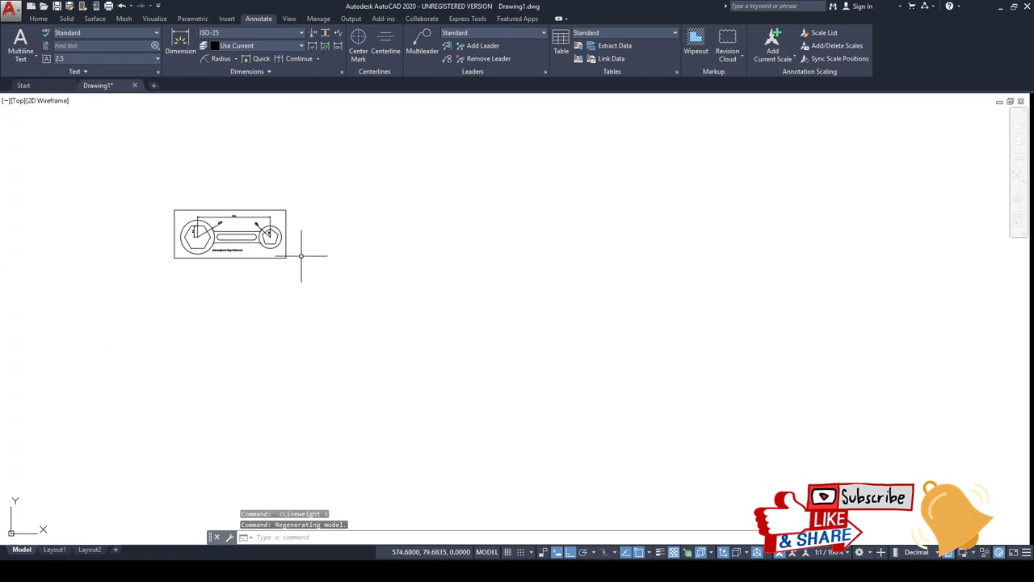
scroll(250, 253, "up", 2)
scroll(251, 253, "up", 2)
middle_click_drag(399, 266, 253, 272)
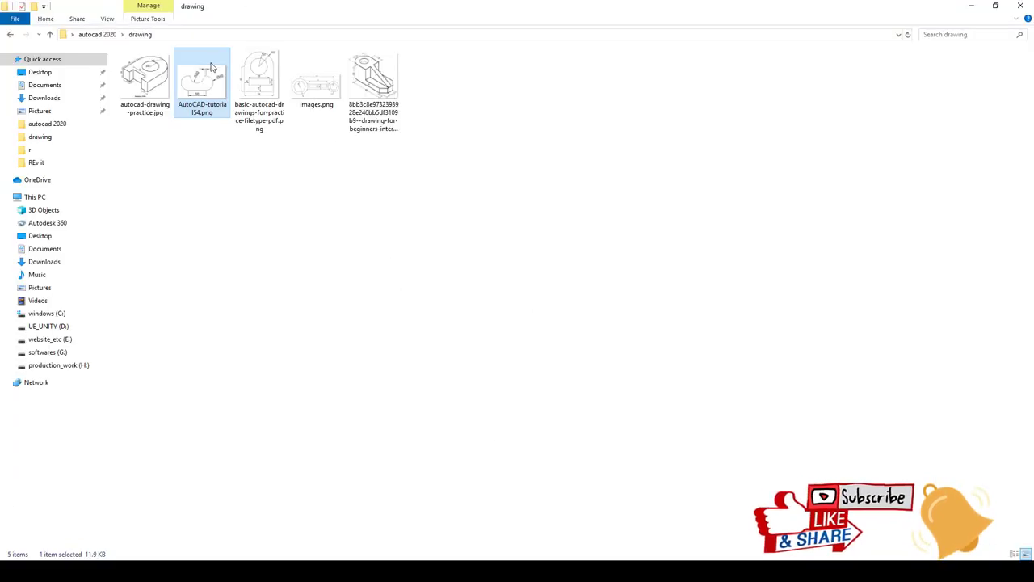
Open the capsule reference and mark its rounded ends, R20 notch and 50 span.
double_click(211, 67)
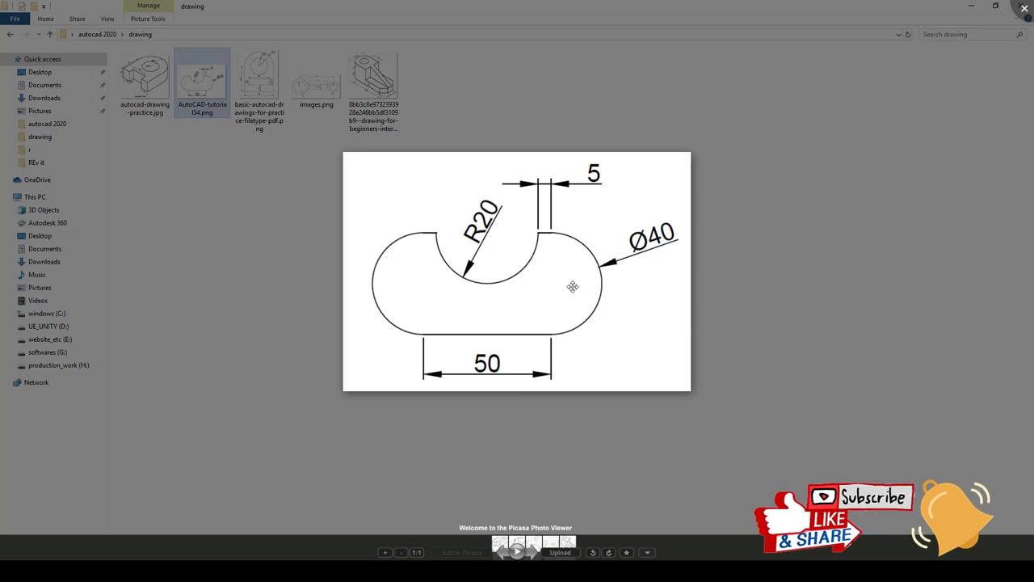
mouse_move(438, 235)
left_mouse_down()
mouse_move(396, 233)
mouse_move(408, 317)
mouse_move(440, 242)
left_mouse_up()
mouse_move(523, 232)
left_mouse_down()
mouse_move(563, 341)
mouse_move(534, 282)
left_mouse_up()
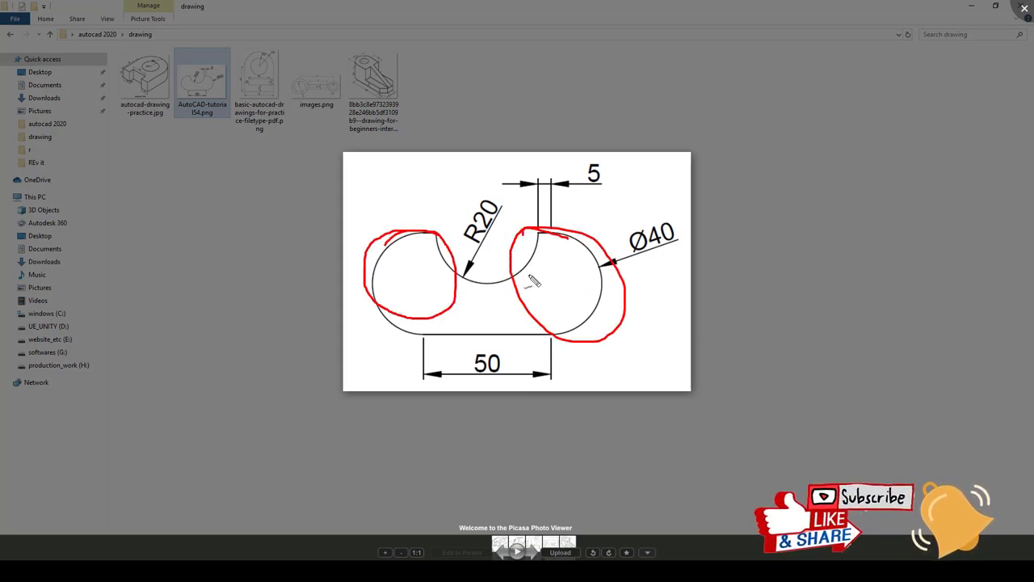
mouse_move(537, 233)
left_mouse_down()
mouse_move(472, 273)
mouse_move(495, 246)
left_mouse_up()
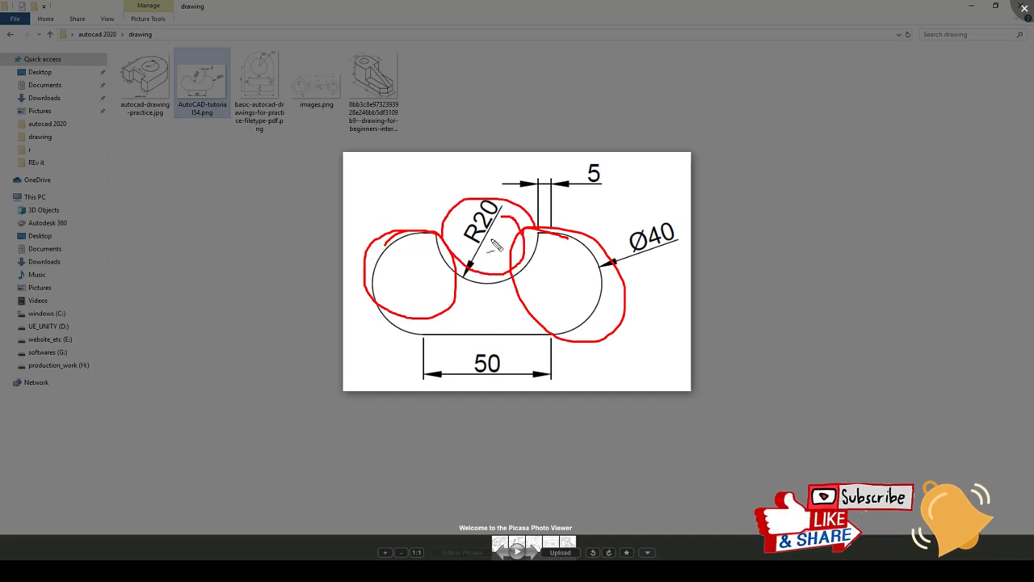
key("e")
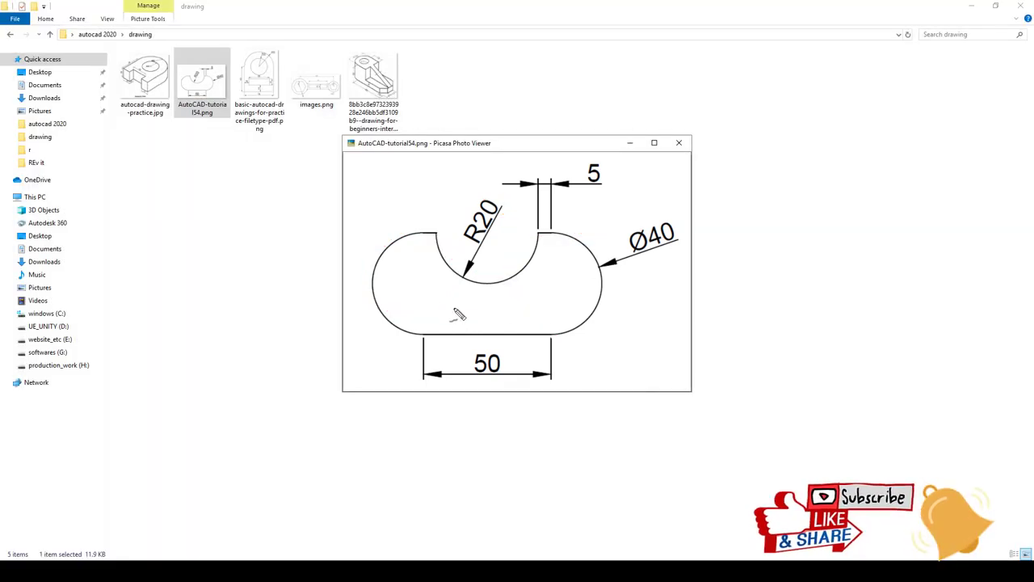
left_click_drag(416, 293, 565, 291)
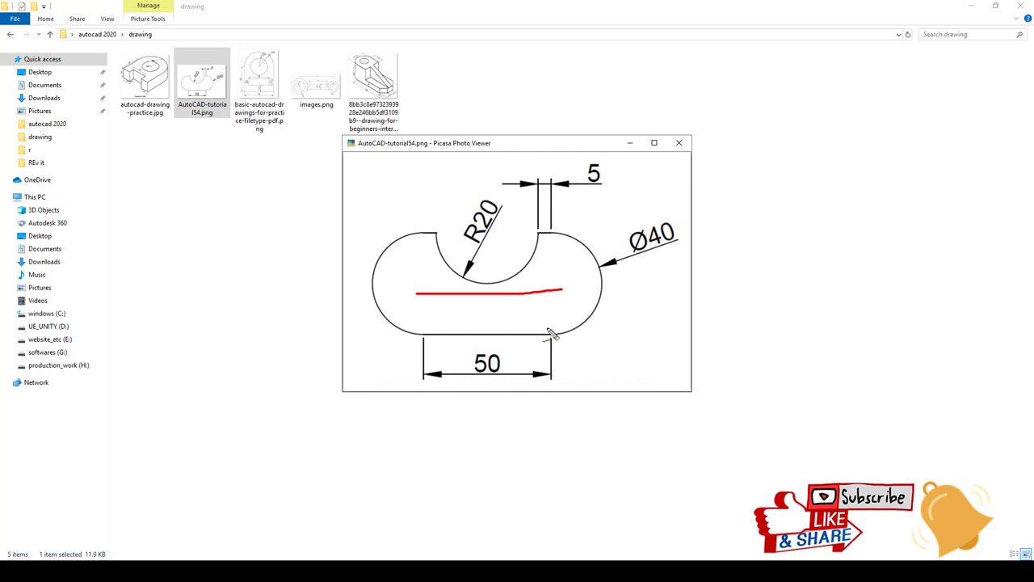
Draw a 50-unit horizontal line in empty drawing space.
key("e")
key("alt+Tab")
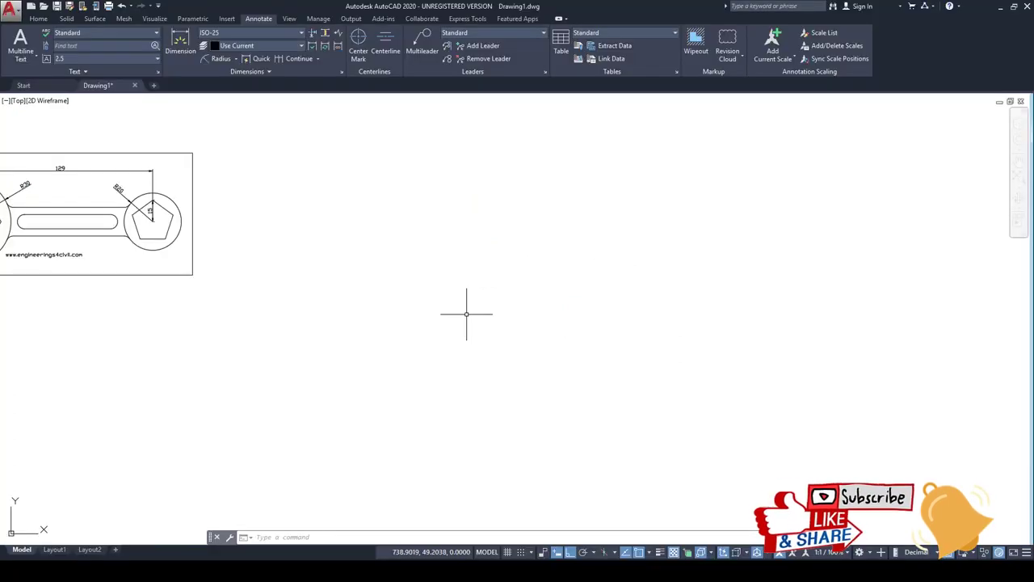
type("l")
key("Return")
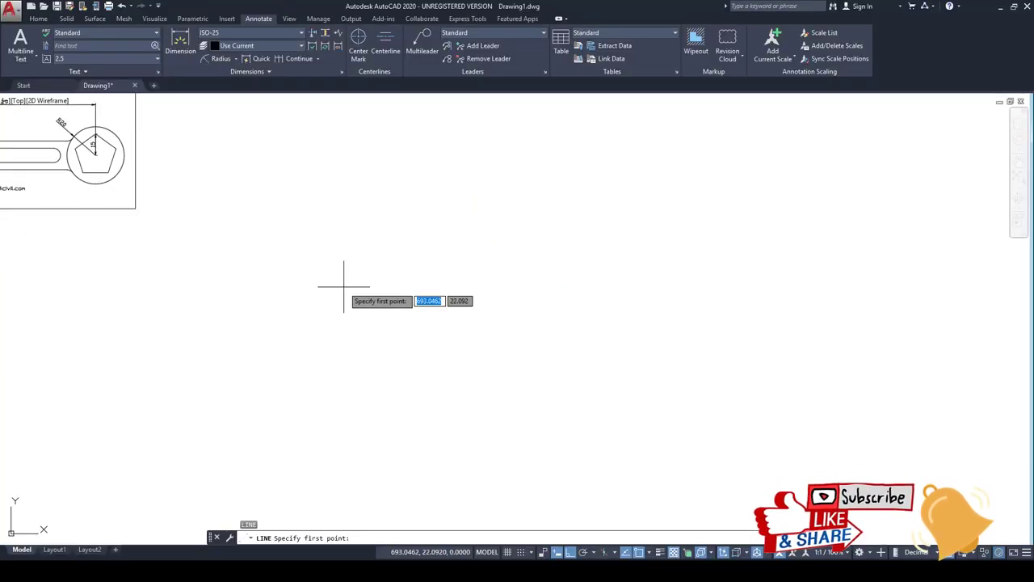
left_click(344, 288)
type("50")
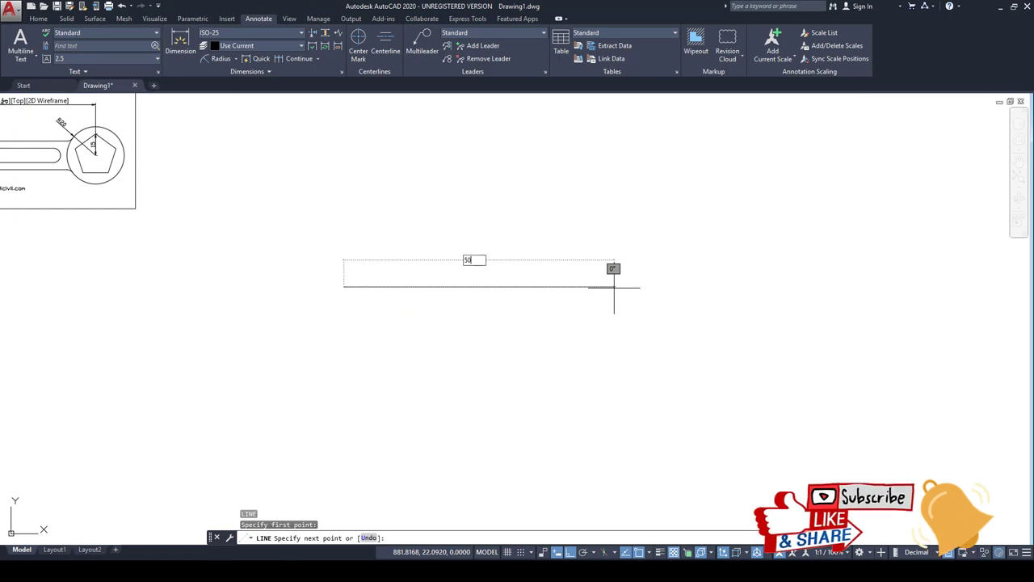
key("Return")
Add a Ø40 circle centred on the line's right end.
key("Return")
scroll(315, 286, "up", 6)
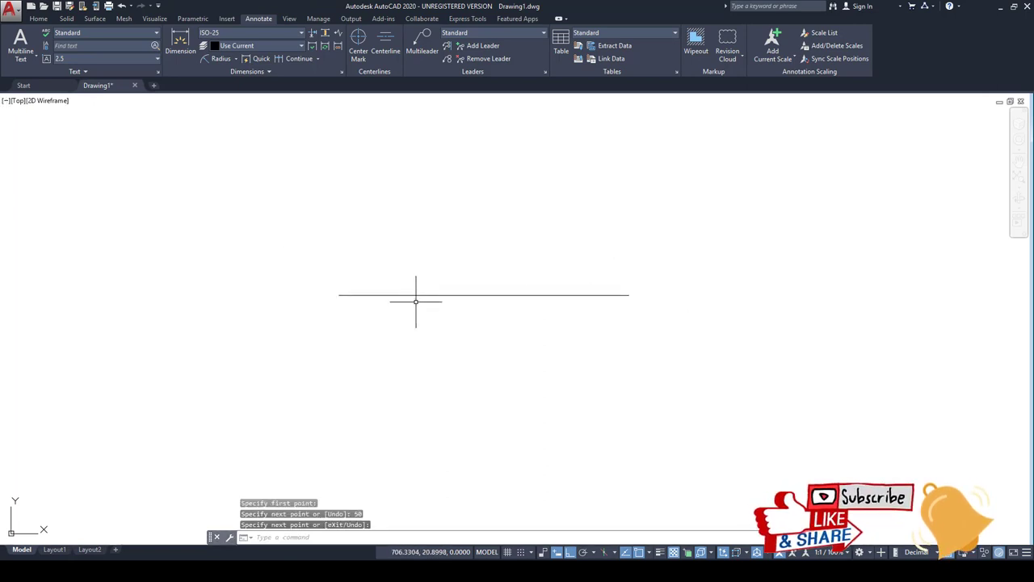
middle_click_drag(416, 296, 395, 305)
type("c")
key("Return")
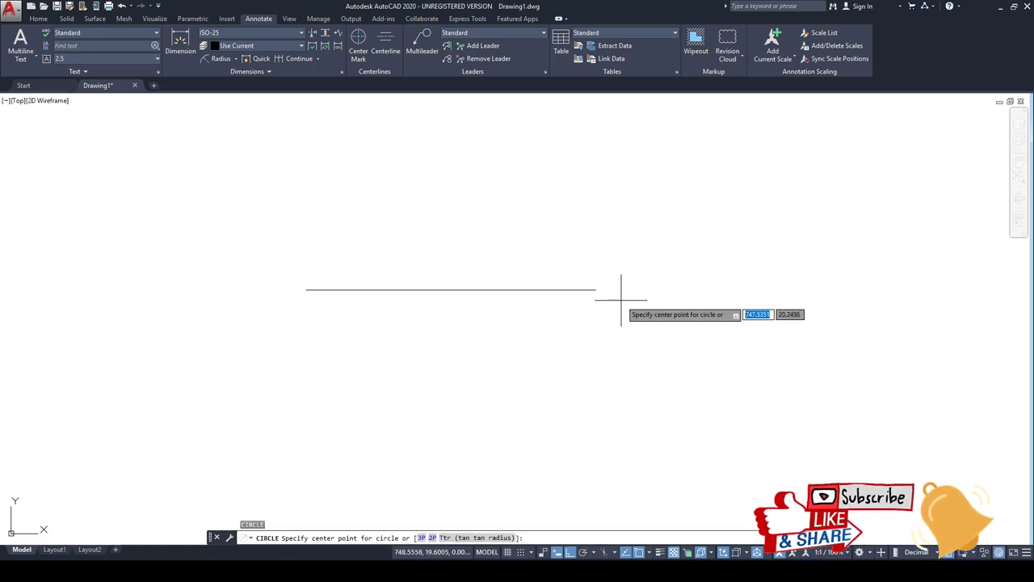
left_click(595, 289)
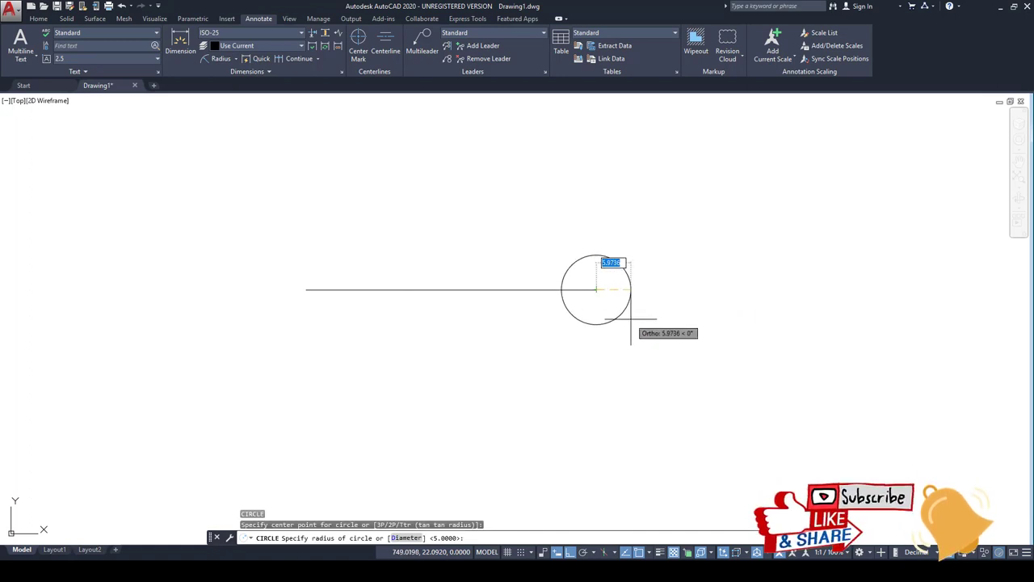
type("d")
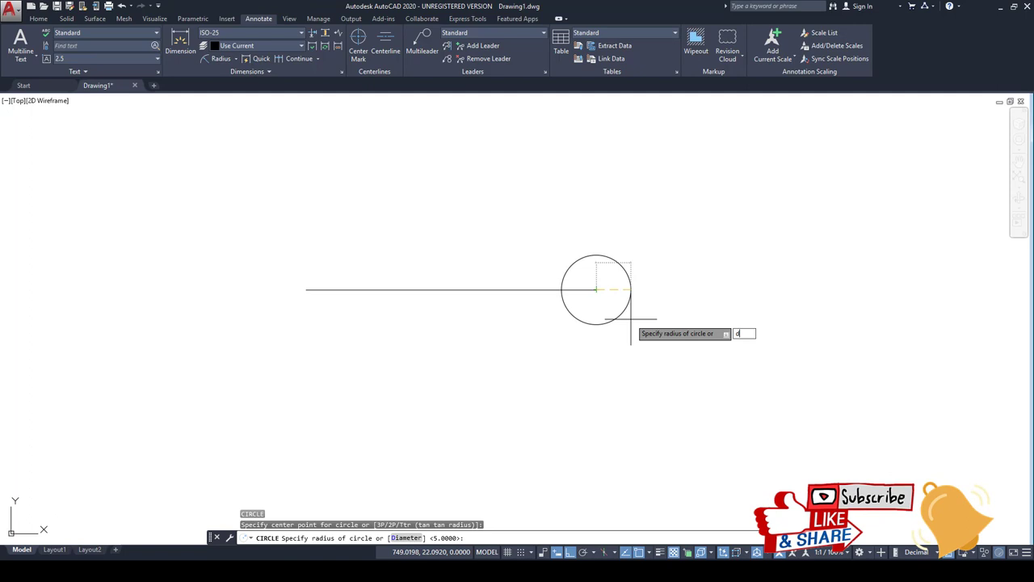
key("Return")
type("40")
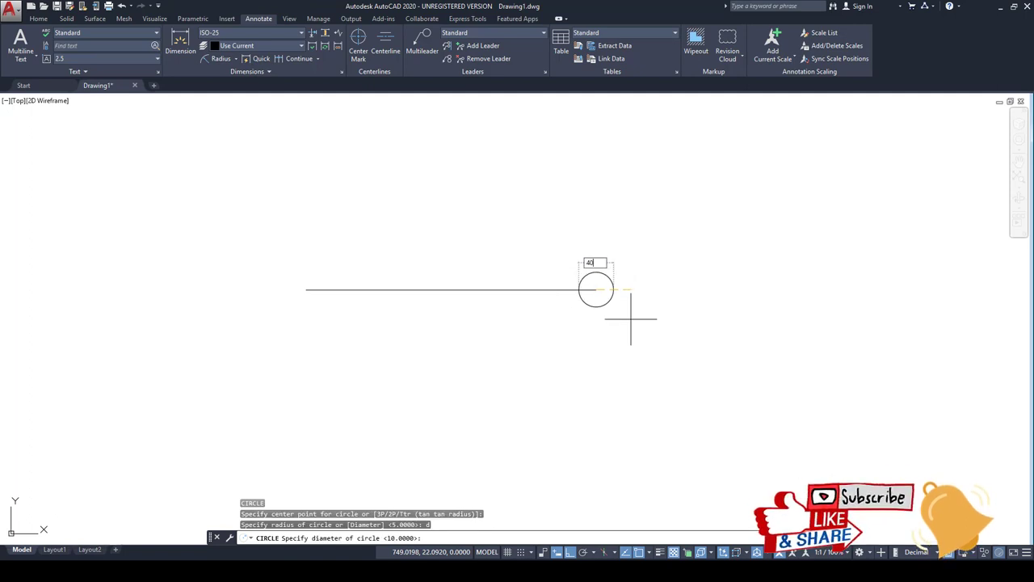
key("Return")
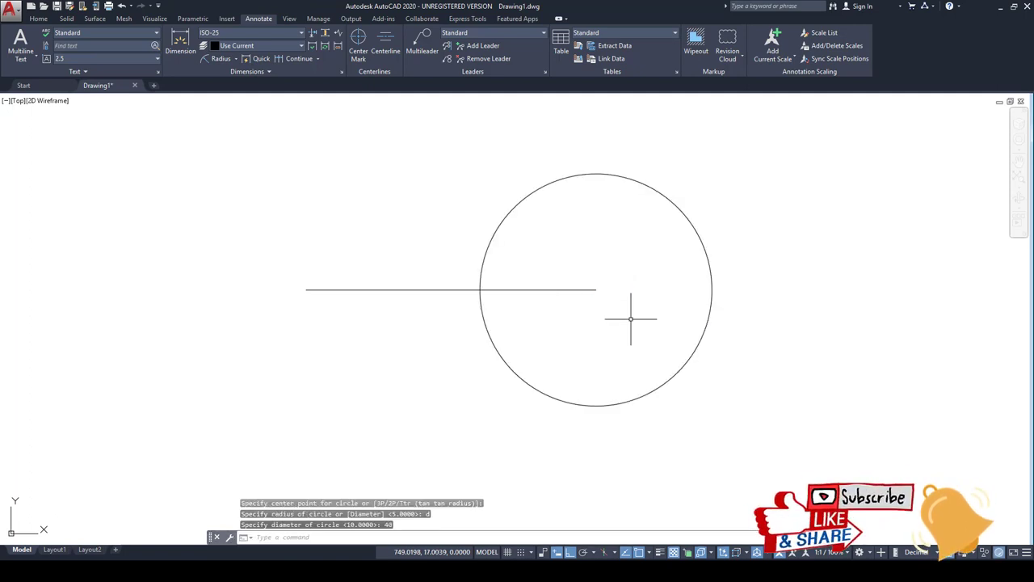
type("c")
key("Return")
key("alt+Tab")
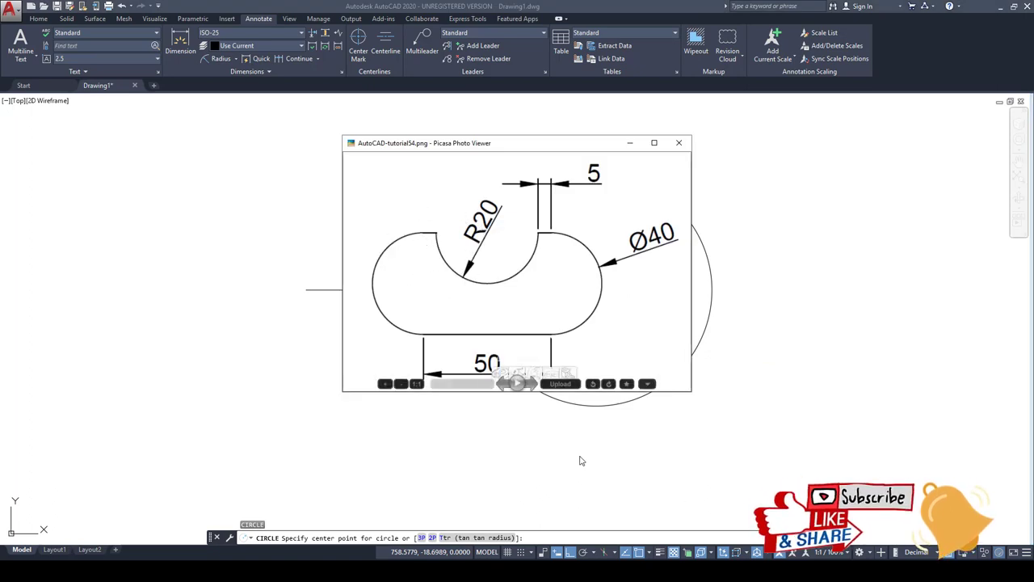
Add a second Ø40 circle centred on the line's left end.
key("alt+Tab")
left_click(306, 289)
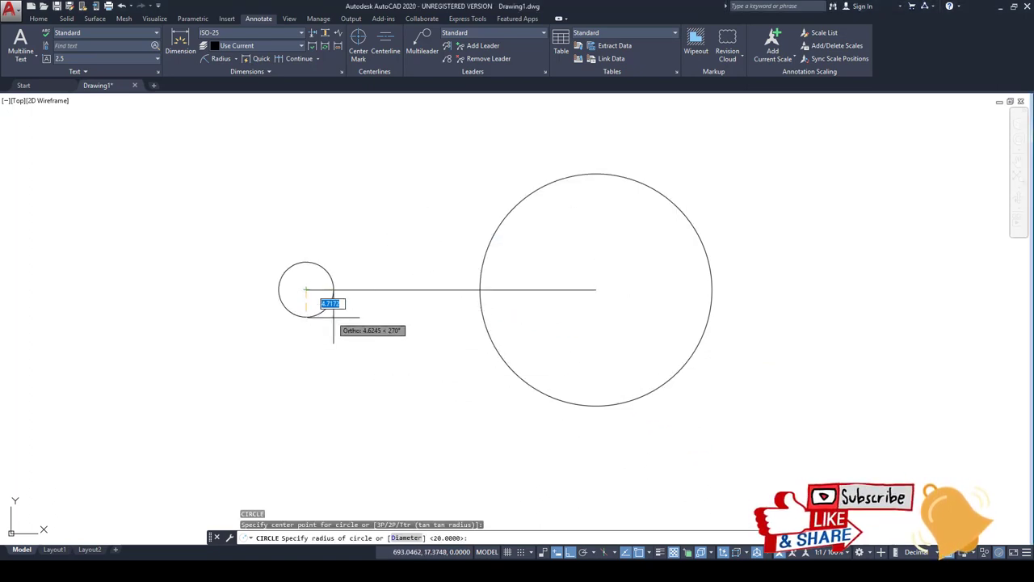
type("d")
key("Return")
type("40")
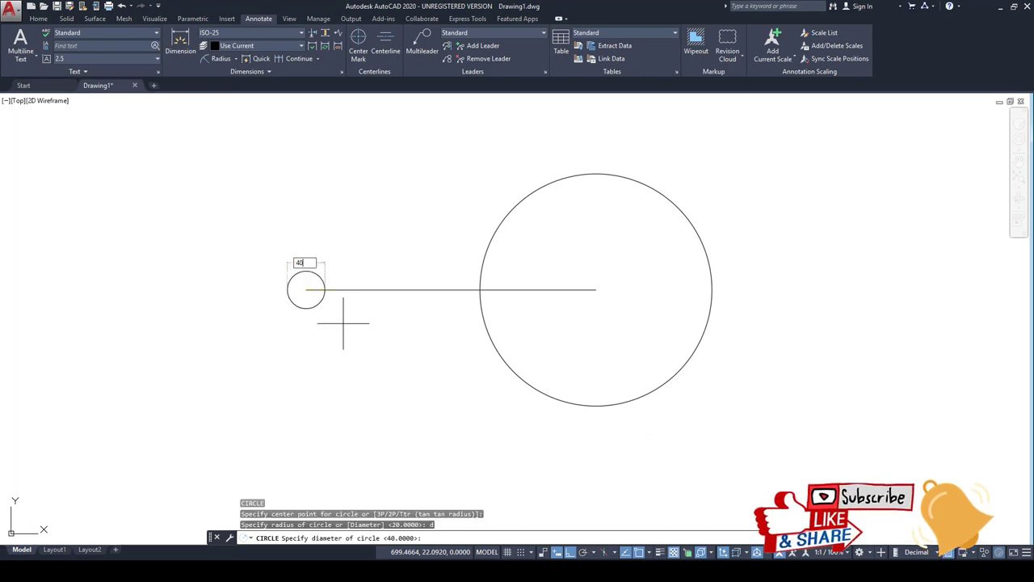
key("Return")
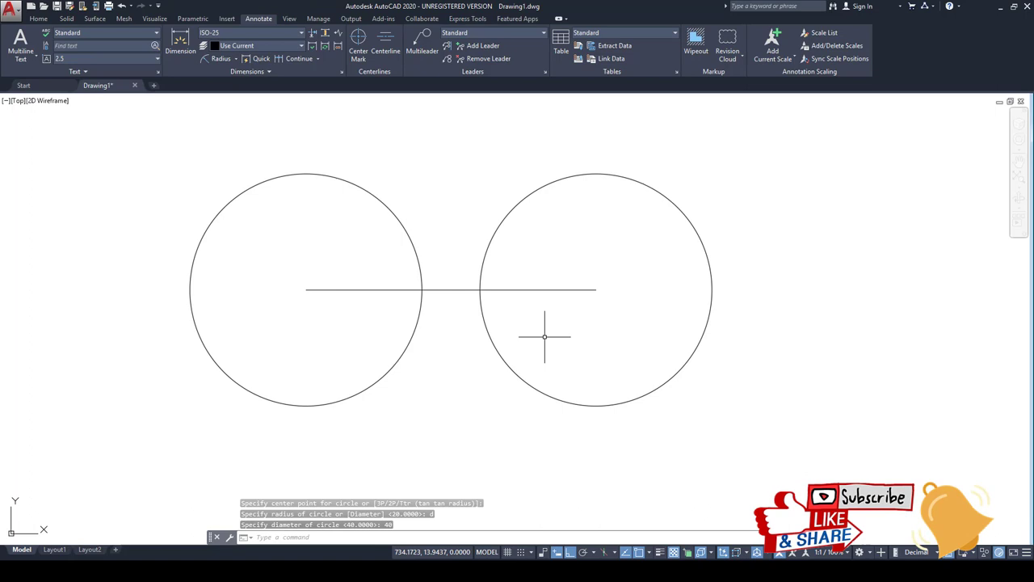
Connect the two circles with top and bottom lines between their quadrants.
type("l")
key("Return")
left_click(306, 173)
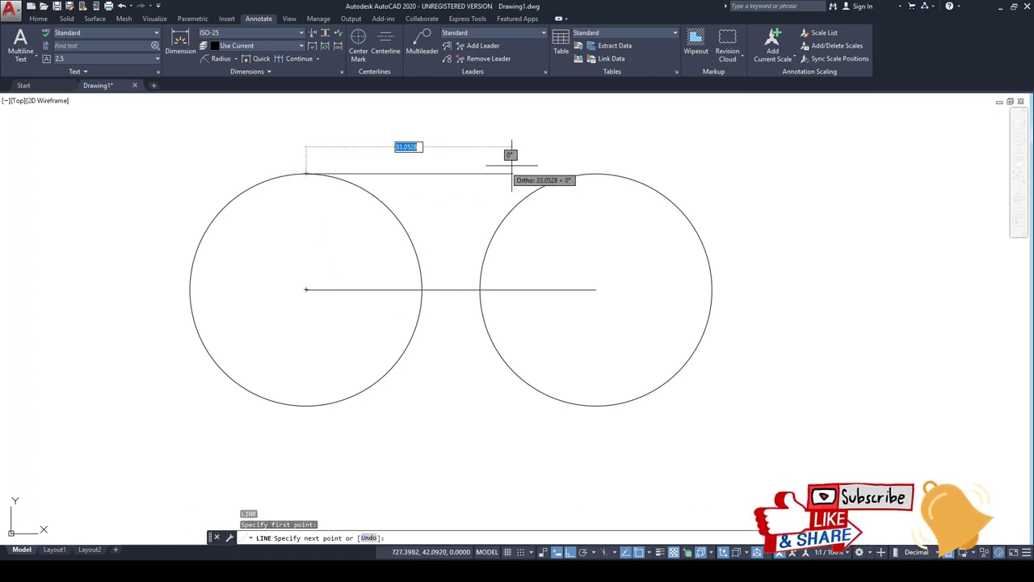
left_click(595, 173)
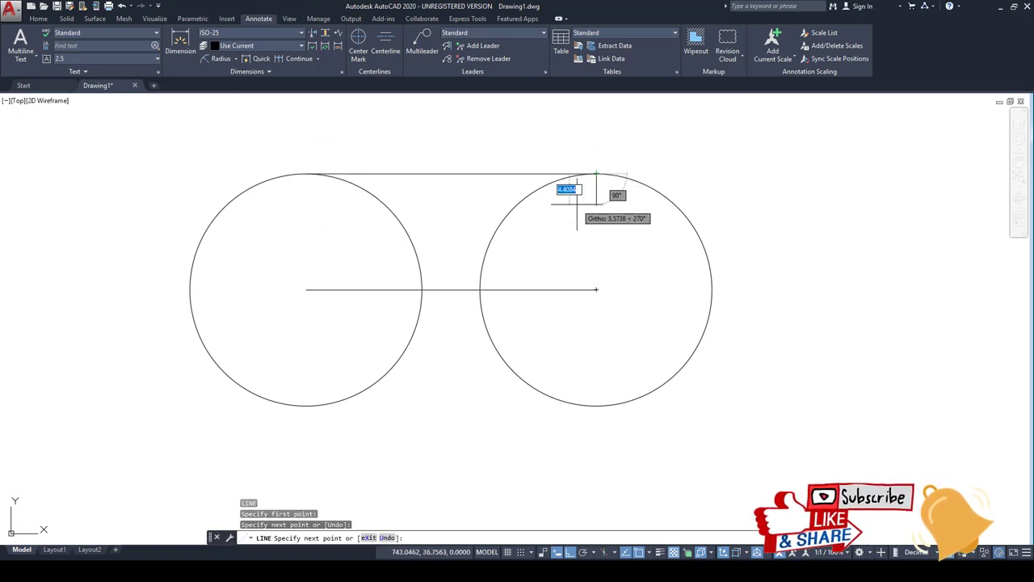
key("Return")
key("Return")
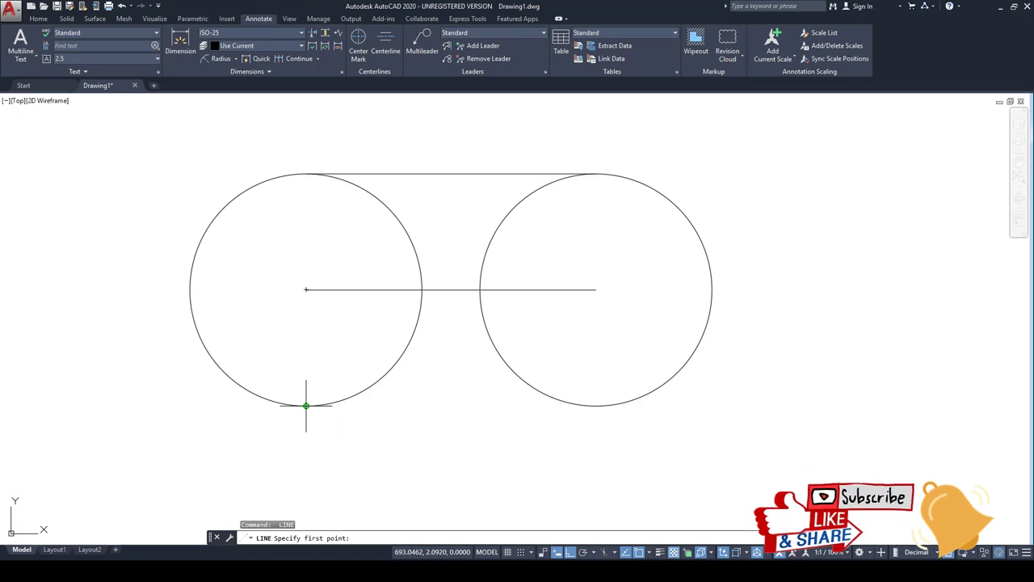
left_click(305, 405)
left_click(595, 404)
Start an R20 circle centred on the top line's midpoint.
key("Return")
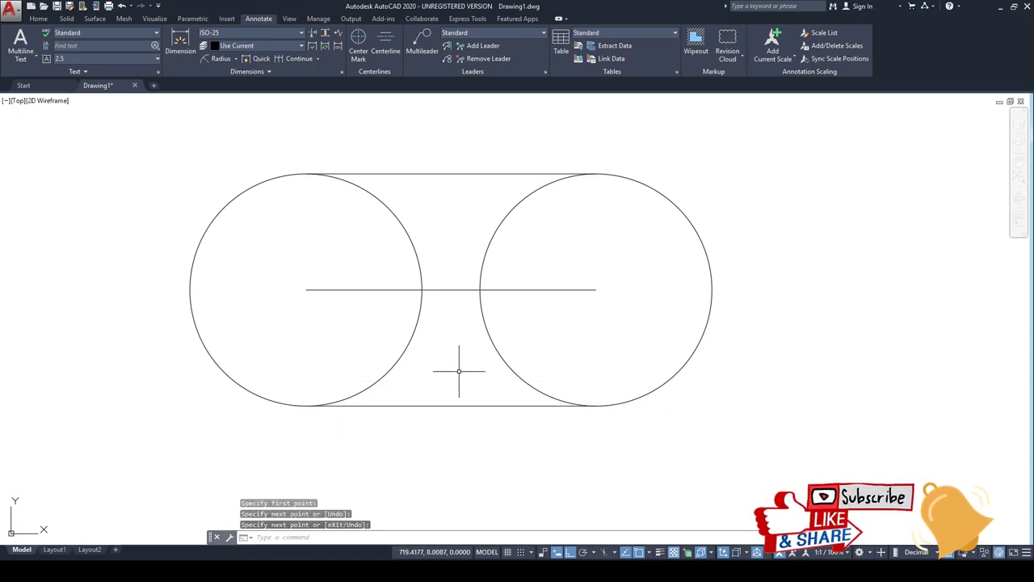
type("c")
key("Return")
left_click(450, 173)
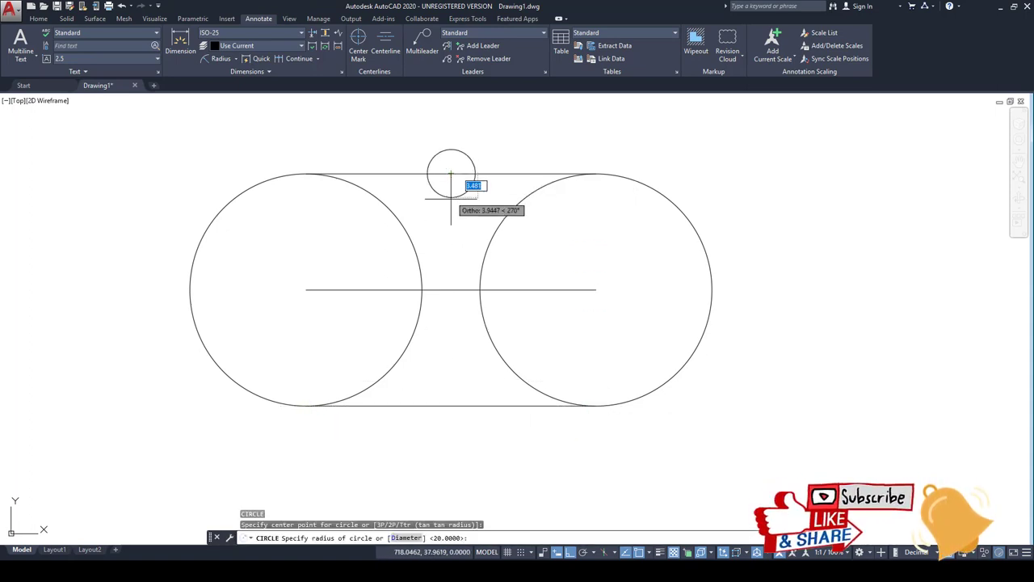
type("0")
key("Return")
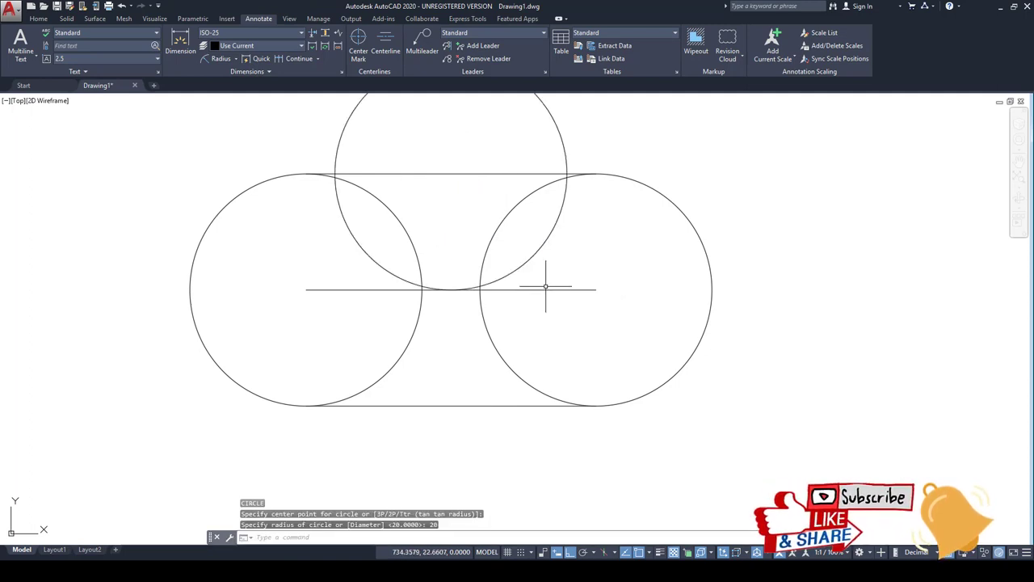
Trim the inner arcs and notch circle to leave a capsule with a semicircular notch.
type("tr")
key("Return")
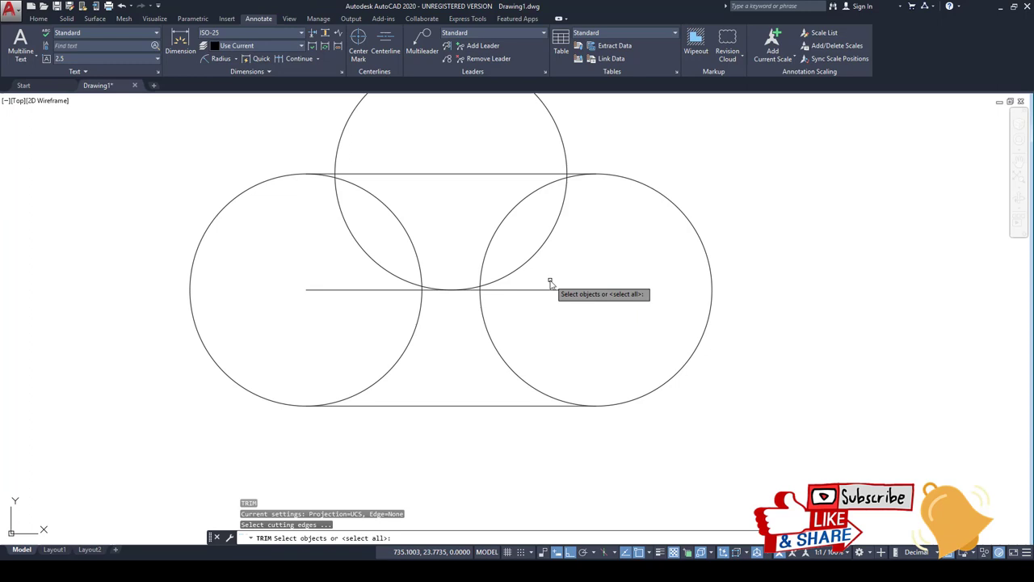
key("Return")
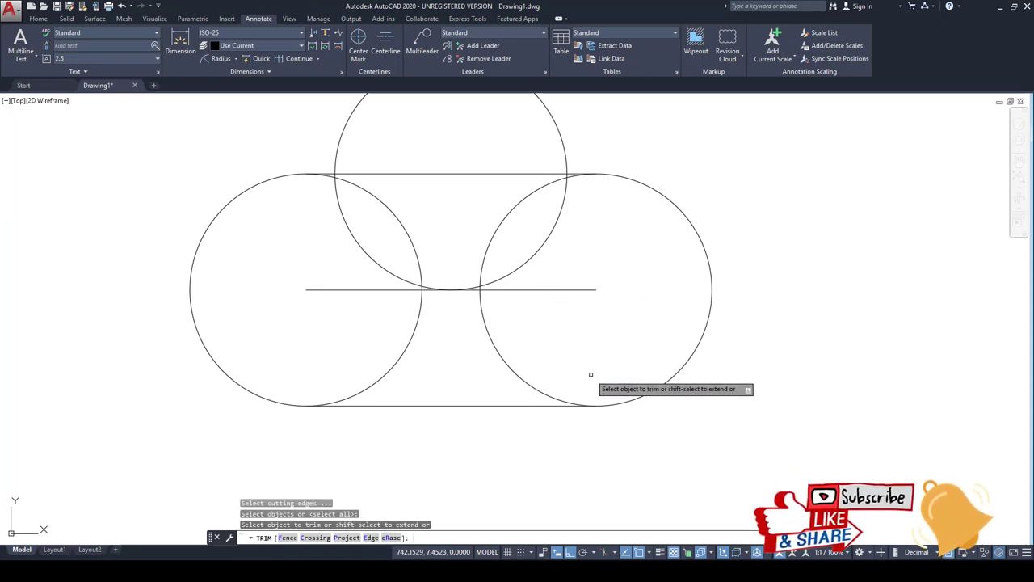
left_click(590, 374)
left_click(350, 323)
left_click(511, 232)
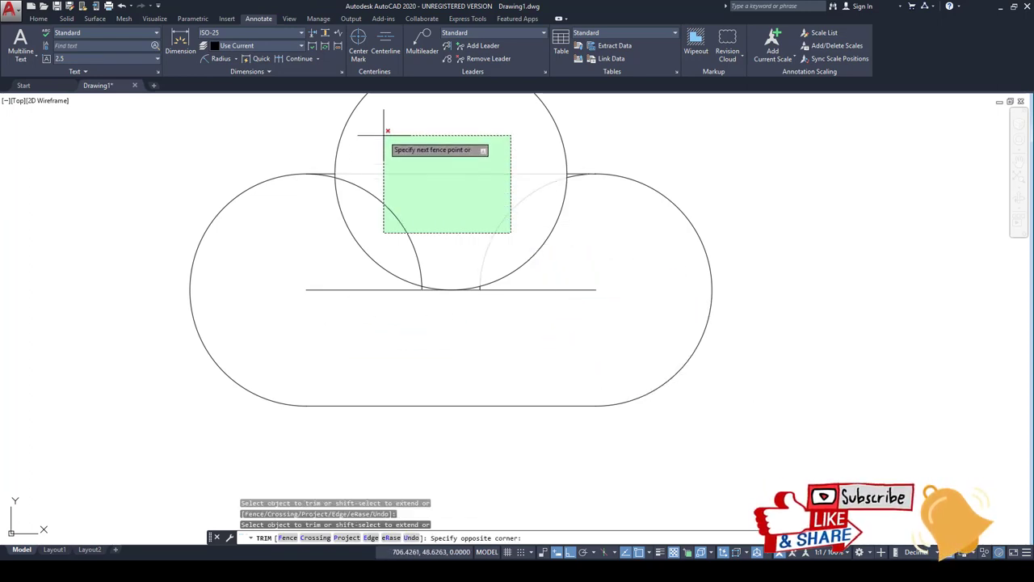
left_click(365, 102)
middle_click_drag(388, 132, 420, 197)
left_click(508, 254)
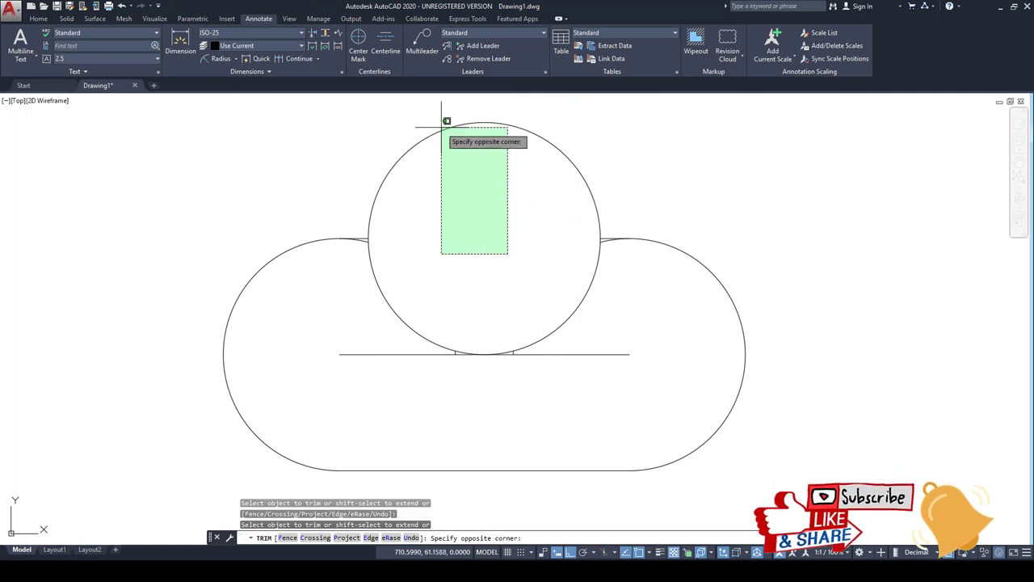
left_click(441, 127)
scroll(545, 377, "up", 2)
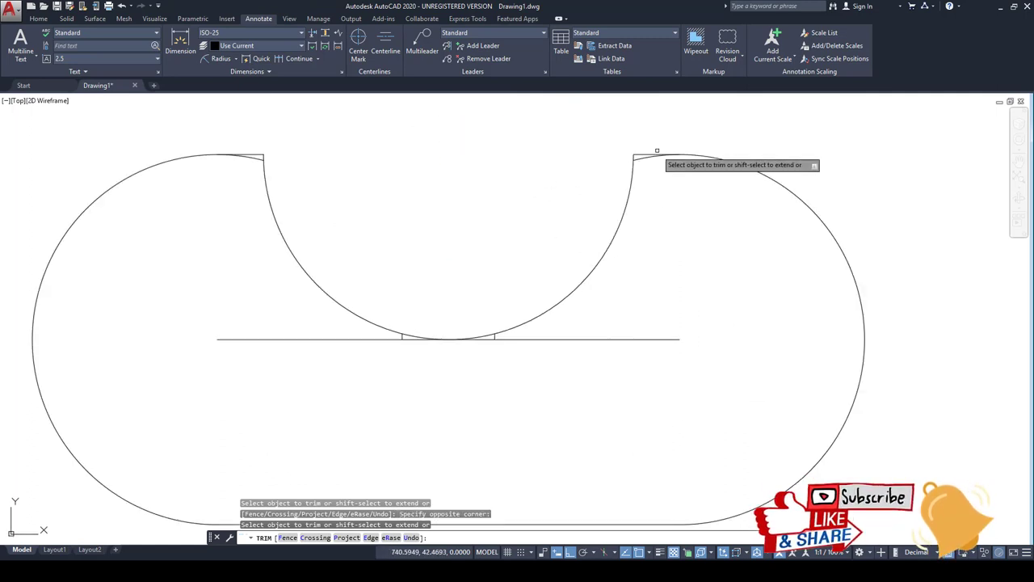
left_click(641, 153)
scroll(244, 176, "up", 4)
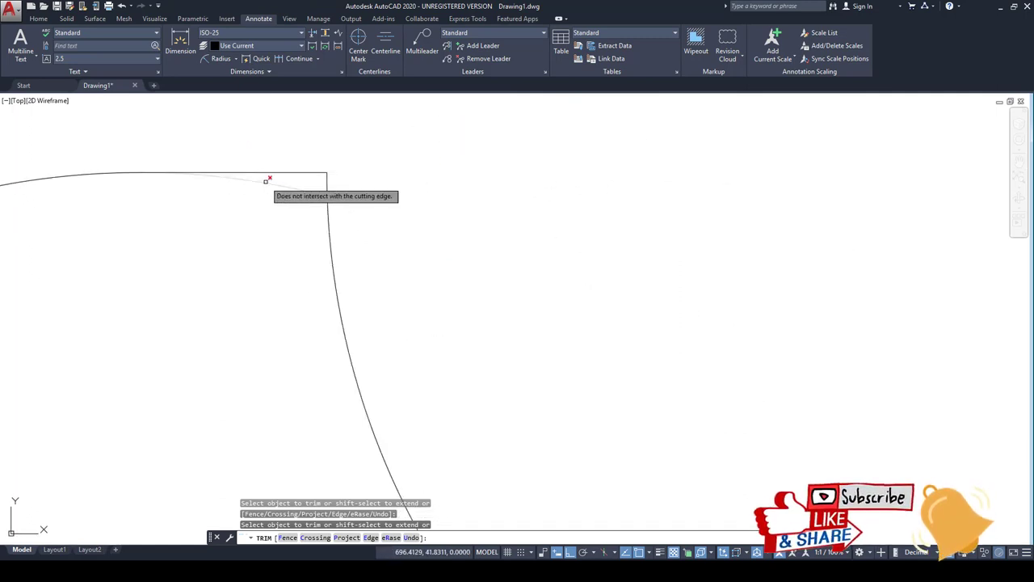
scroll(270, 185, "down", 4)
key("Escape")
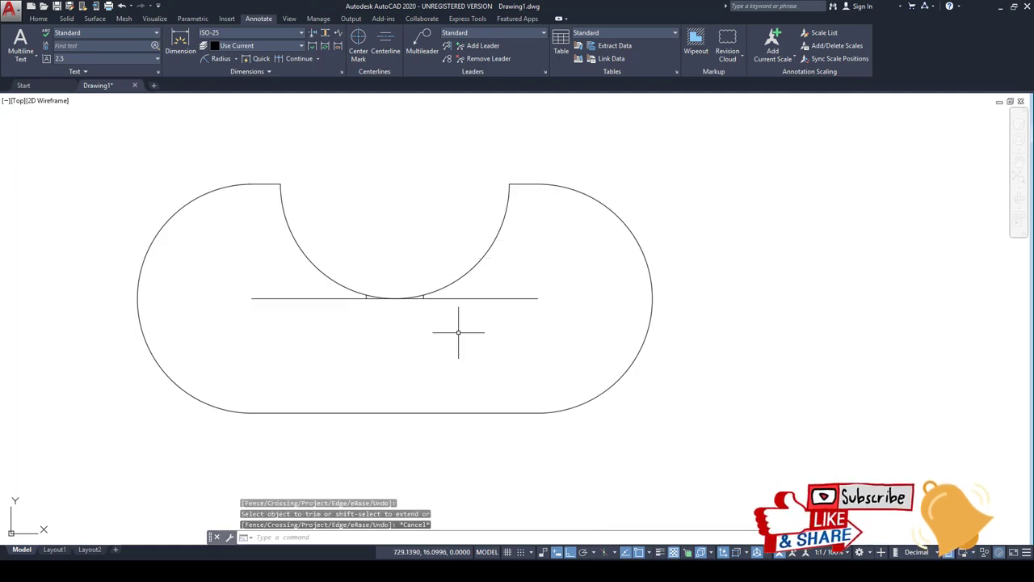
type("c")
Erase the horizontal centre line and the two leftover tick stubs.
key("Return")
left_click(528, 342)
left_click(505, 281)
key("Return")
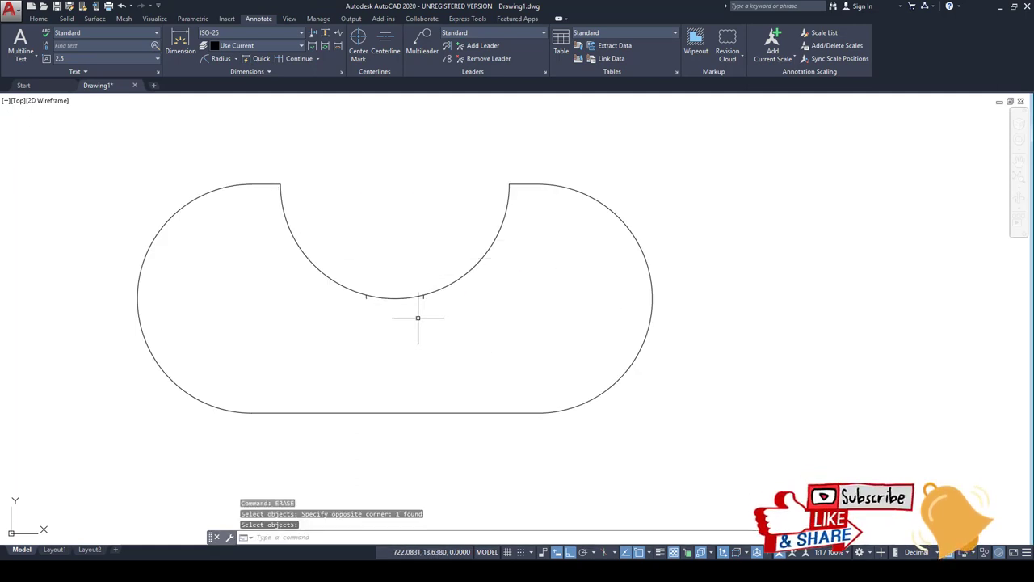
scroll(431, 279, "up", 3)
left_click(428, 235)
left_click(197, 236)
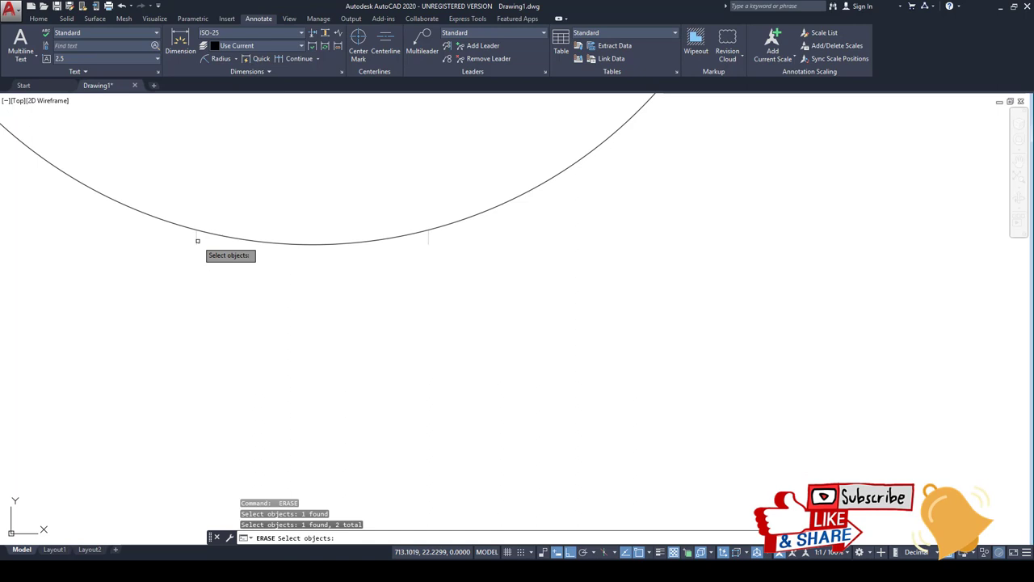
scroll(318, 296, "down", 2)
scroll(318, 296, "down", 3)
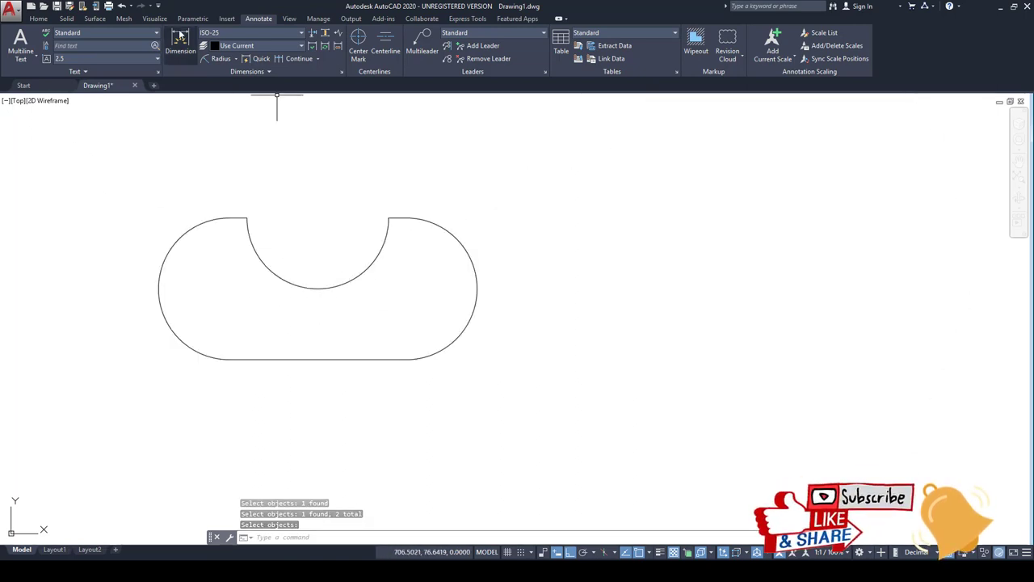
Dimension the bottom edge as 50, placed below the shape.
left_click(180, 44)
left_click(230, 359)
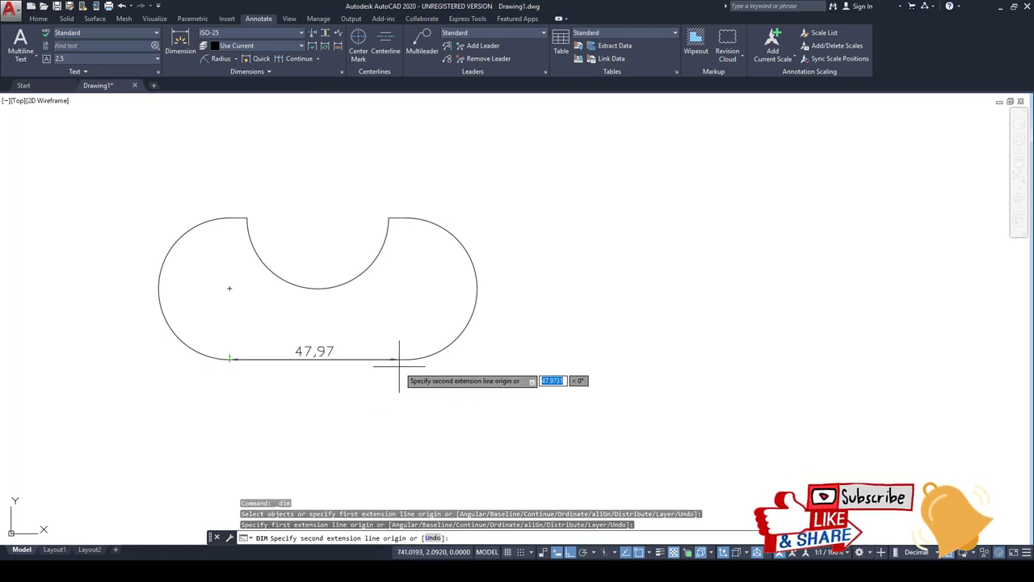
left_click(404, 358)
left_click(405, 383)
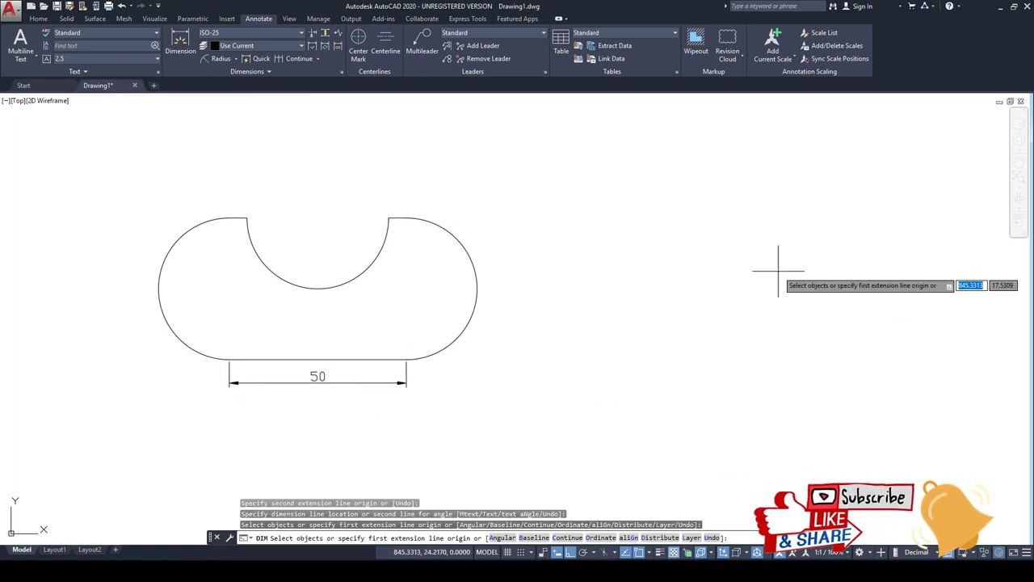
Give the notch arc an R20 radius dimension.
left_click(228, 58)
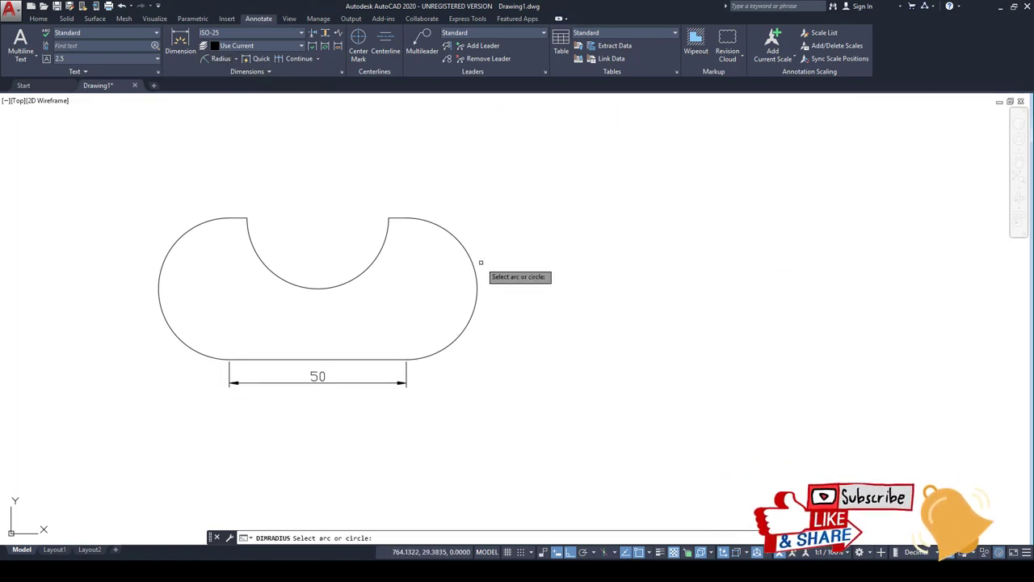
left_click(338, 285)
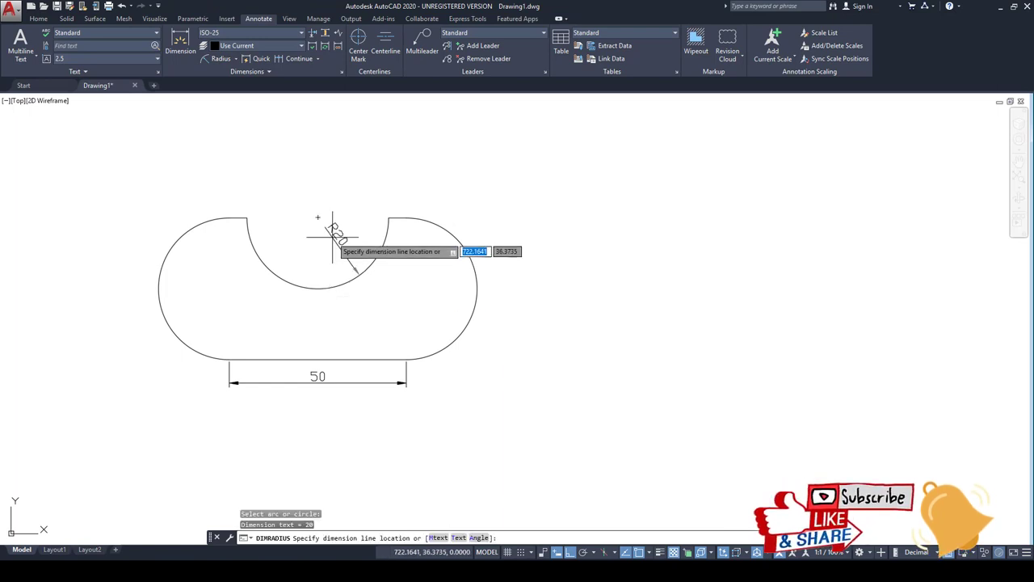
left_click(330, 224)
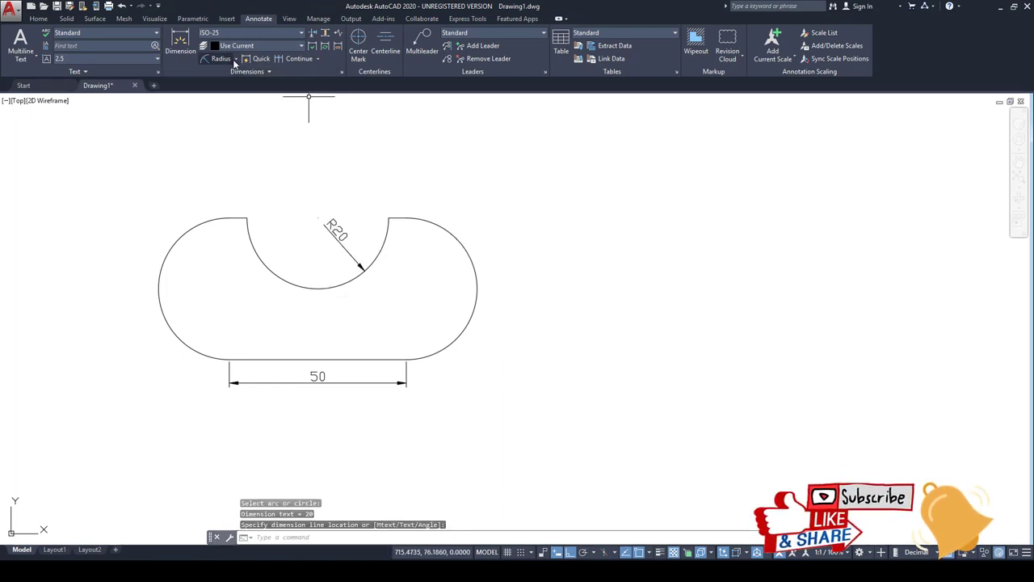
Give the right rounded end a Ø40 diameter dimension.
left_click(236, 58)
left_click(232, 186)
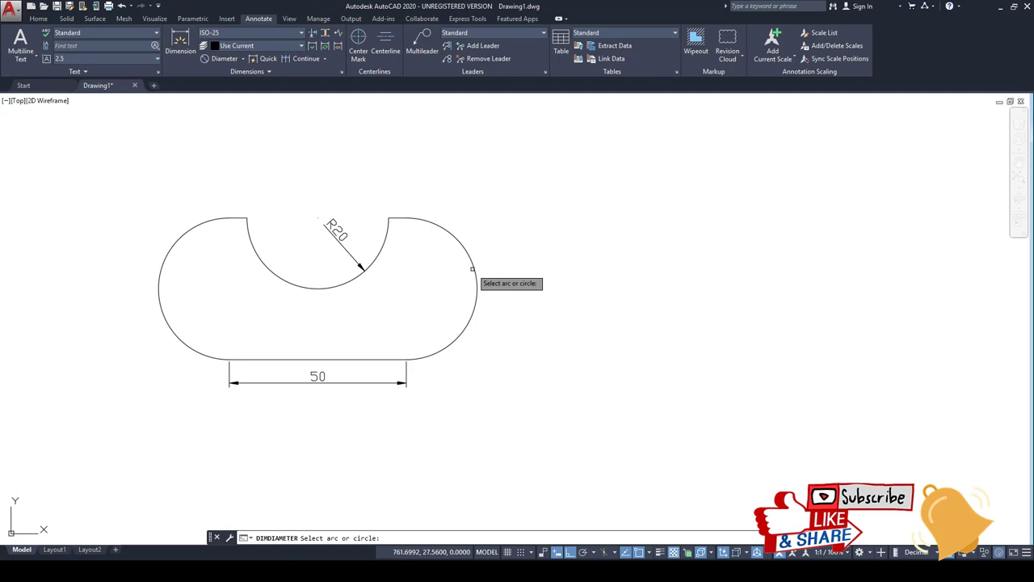
left_click(474, 271)
left_click(526, 268)
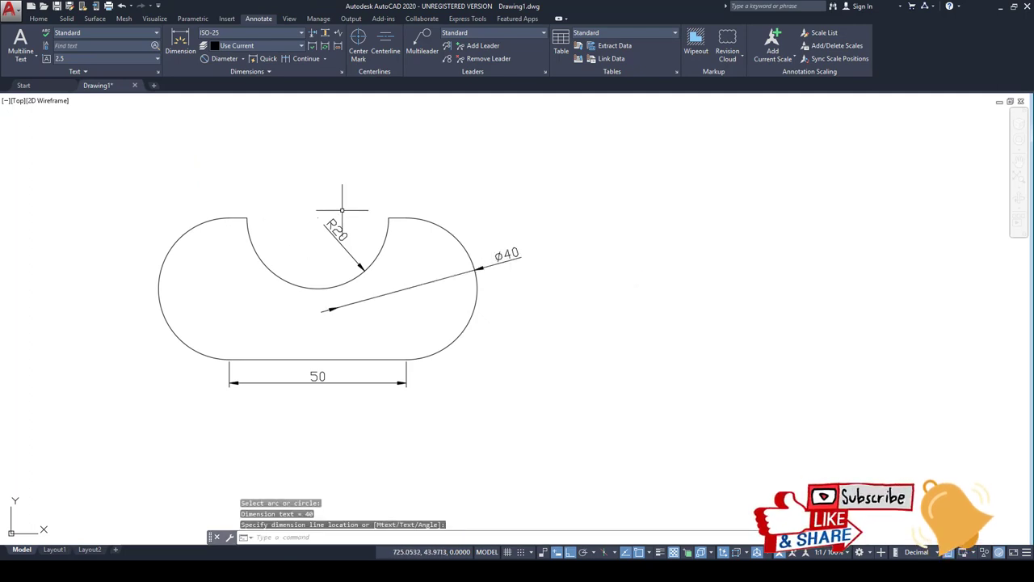
Dimension the short top flat right of the notch as 5, placed above it.
left_click(194, 55)
scroll(421, 229, "up", 3)
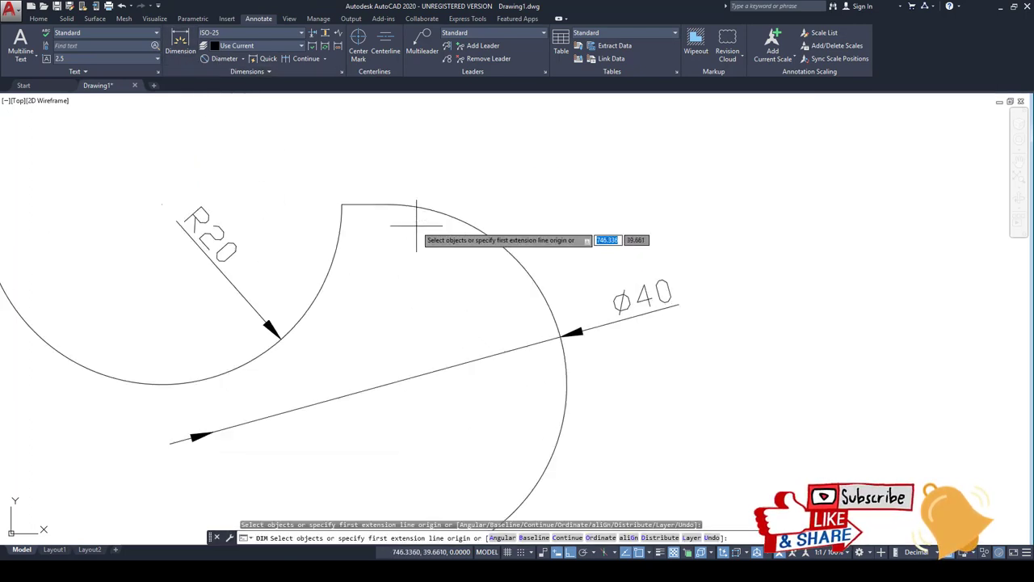
scroll(282, 203, "up", 3)
left_click(295, 191)
left_click(371, 191)
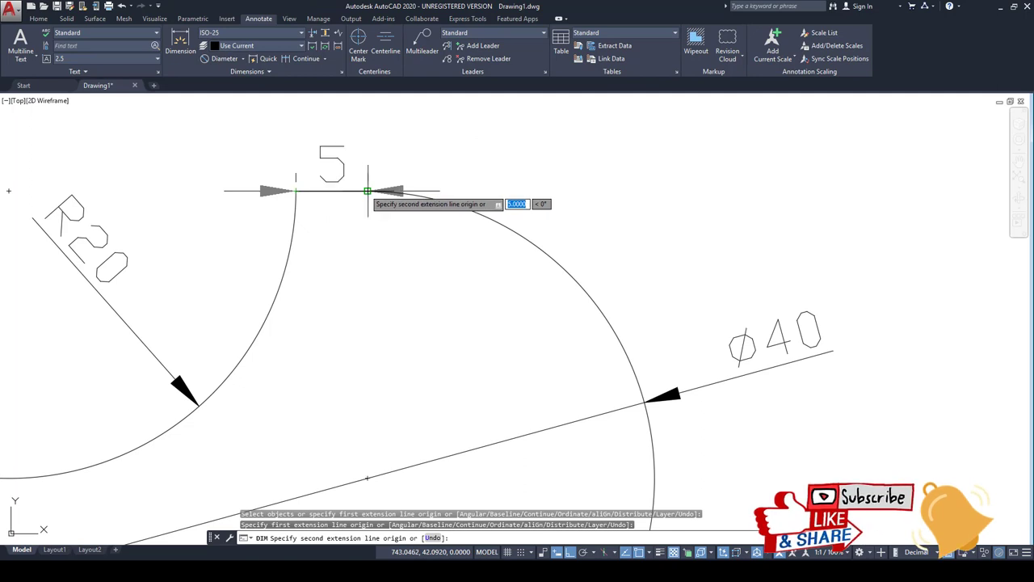
left_click(363, 168)
scroll(464, 232, "down", 4)
scroll(463, 231, "down", 2)
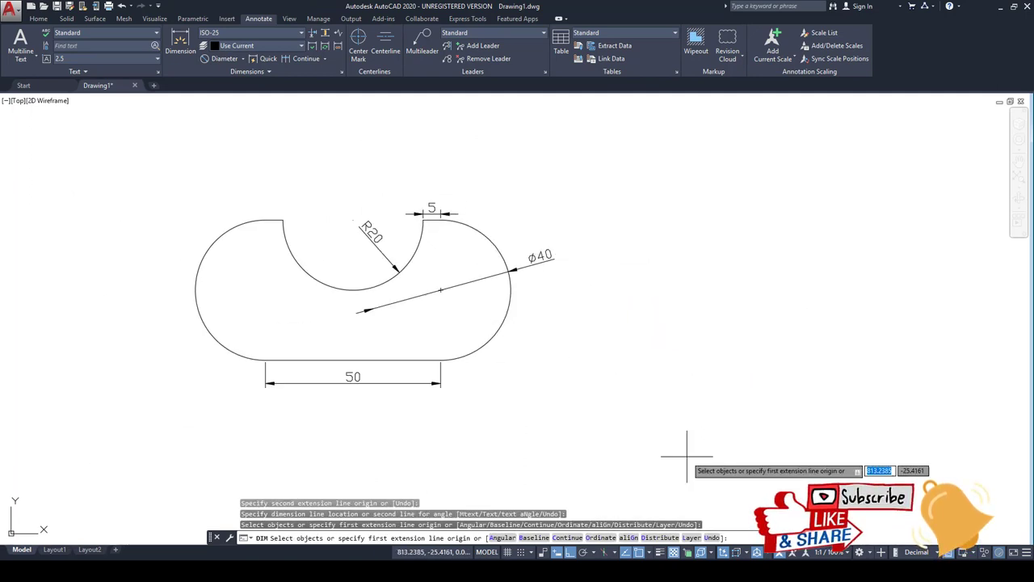
key("Return")
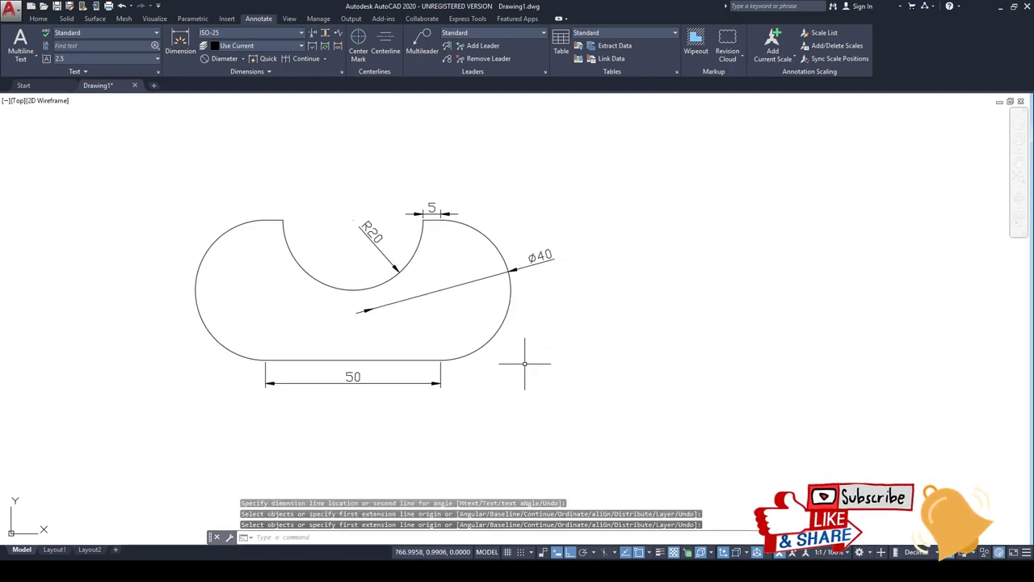